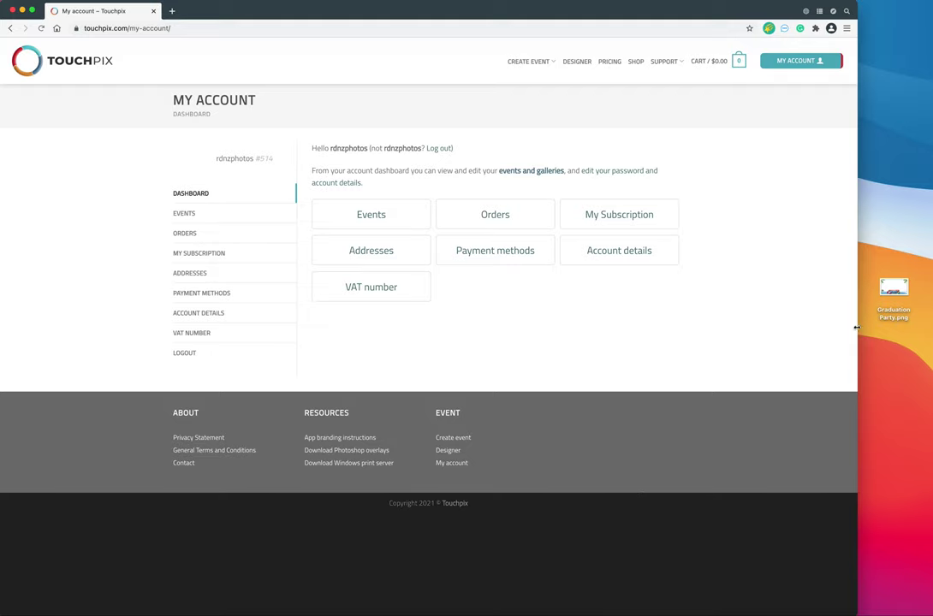
- Select the Graduation Party.png icon on the desktop and nudge it slightly
{"action": "left_click", "coordinate": [888, 319]}
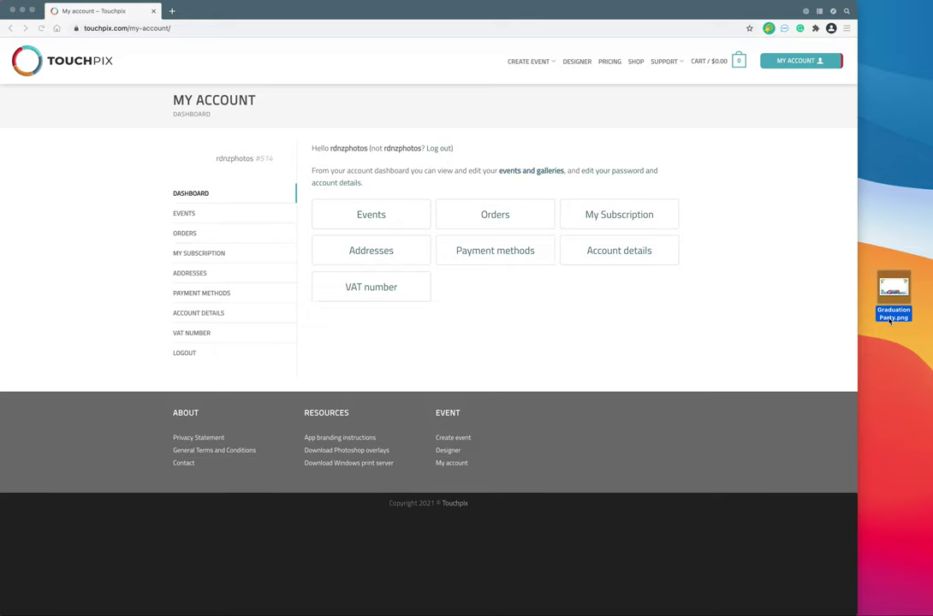
{"action": "left_click_drag", "start_coordinate": [903, 312], "coordinate": [894, 310]}
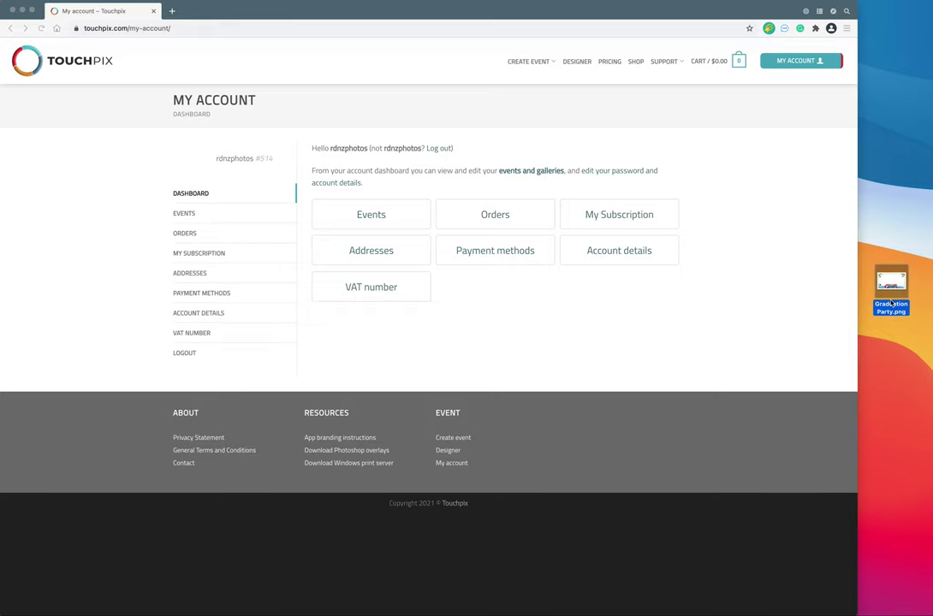
{"action": "key", "text": "space"}
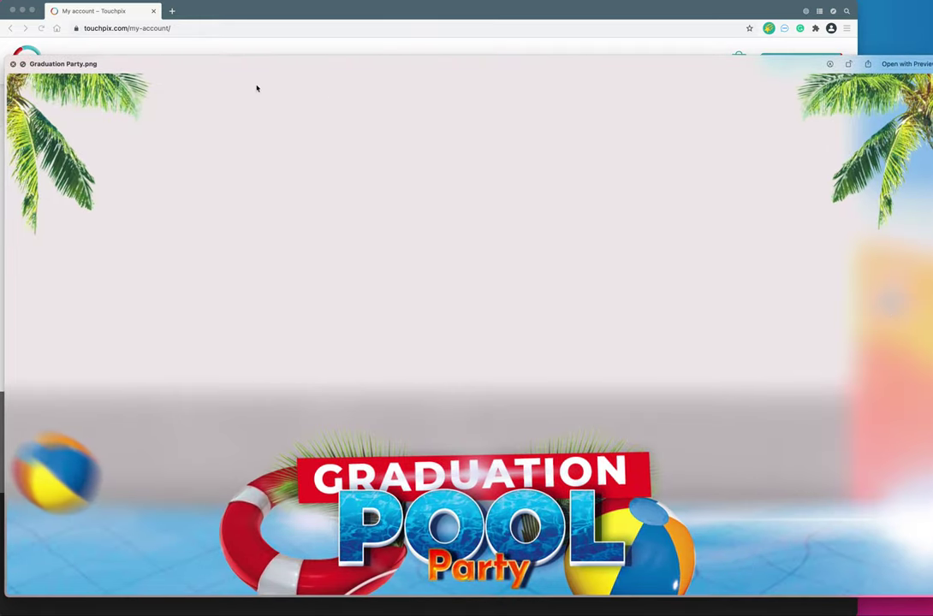
{"action": "mouse_move", "coordinate": [250, 66]}
{"action": "left_mouse_down"}
{"action": "mouse_move", "coordinate": [251, 87]}
{"action": "mouse_move", "coordinate": [254, 53]}
{"action": "mouse_move", "coordinate": [249, 85]}
{"action": "left_mouse_up"}
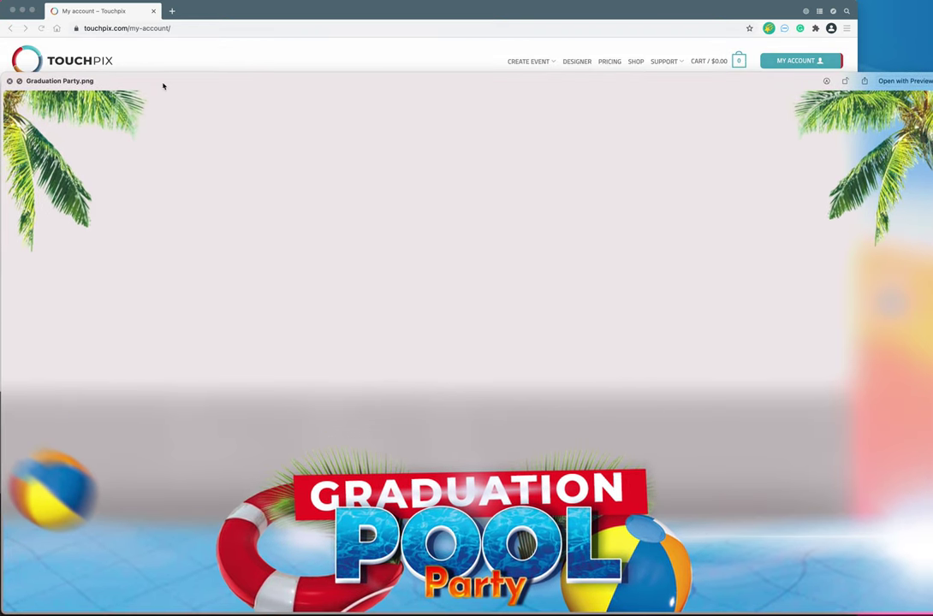
{"action": "left_click_drag", "start_coordinate": [162, 85], "coordinate": [196, 83]}
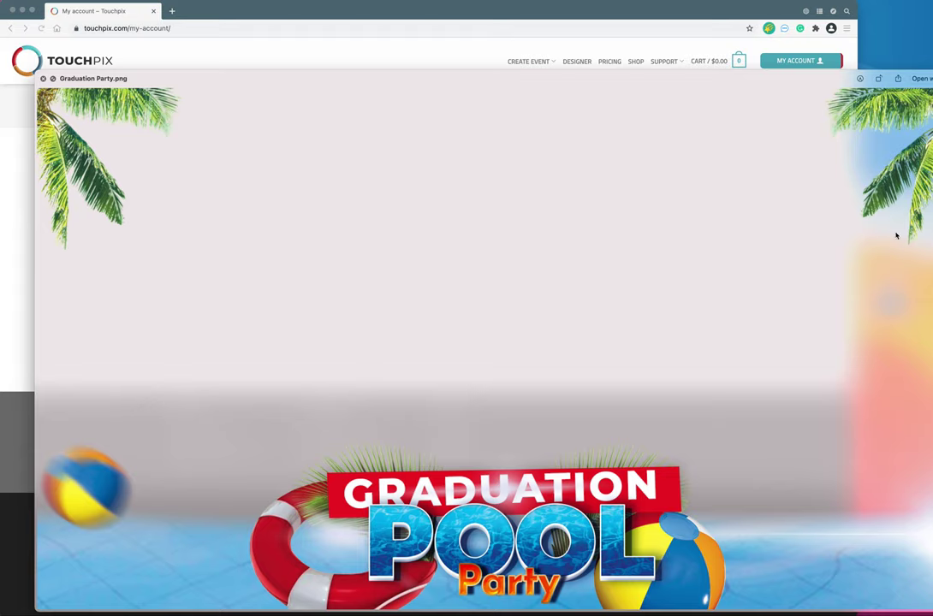
{"action": "left_click_drag", "start_coordinate": [880, 400], "coordinate": [883, 443]}
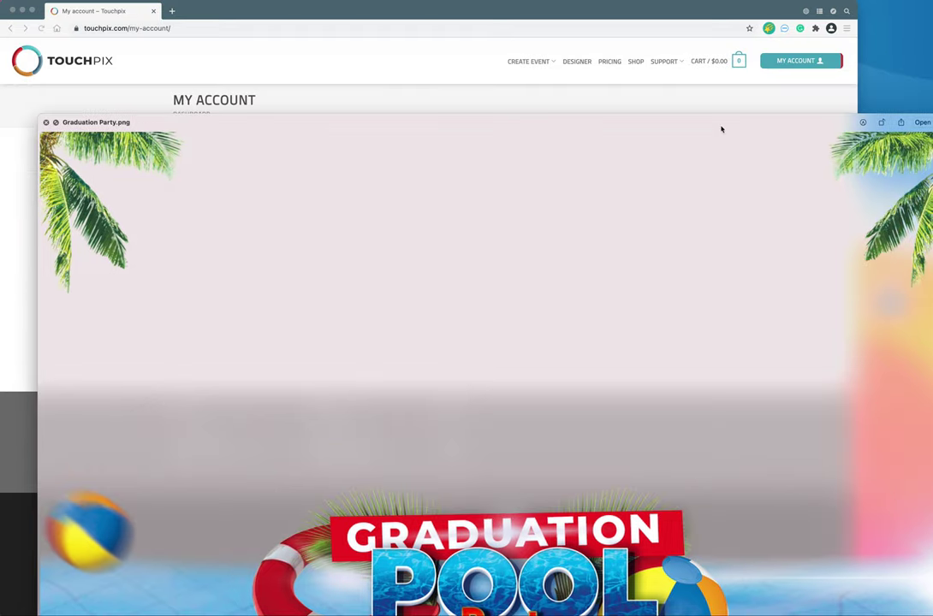
{"action": "left_click_drag", "start_coordinate": [721, 130], "coordinate": [665, 89]}
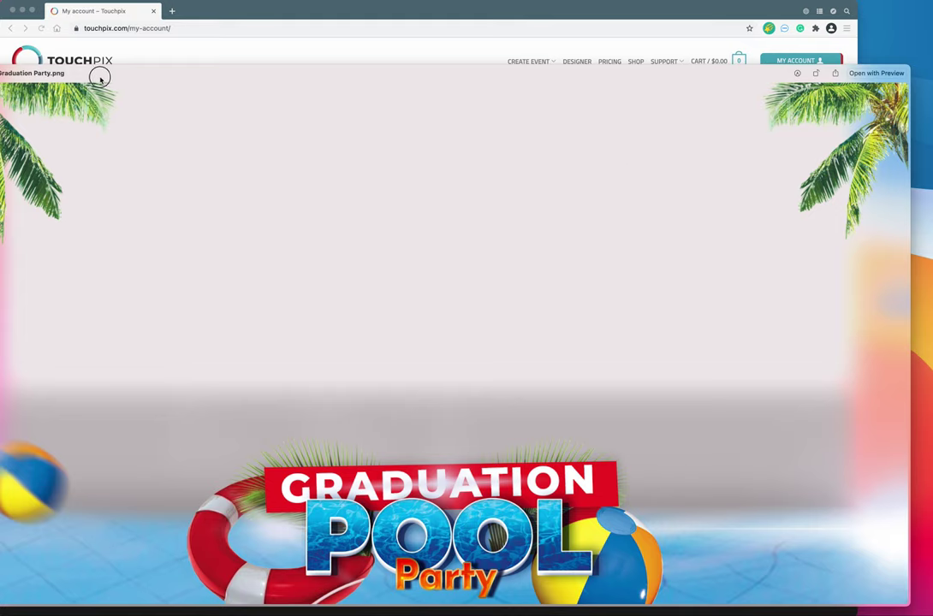
{"action": "left_click_drag", "start_coordinate": [100, 77], "coordinate": [145, 78]}
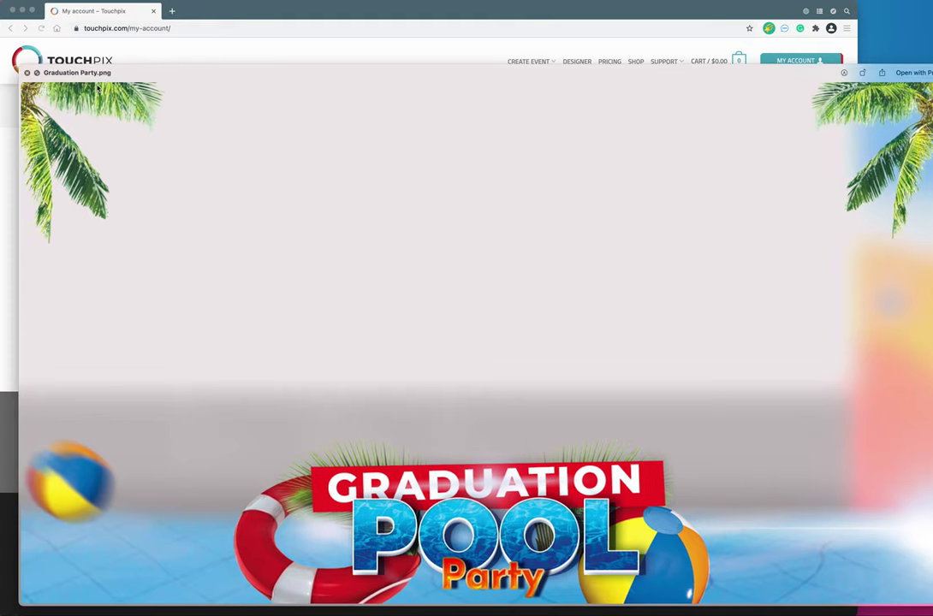
{"action": "key", "text": "space"}
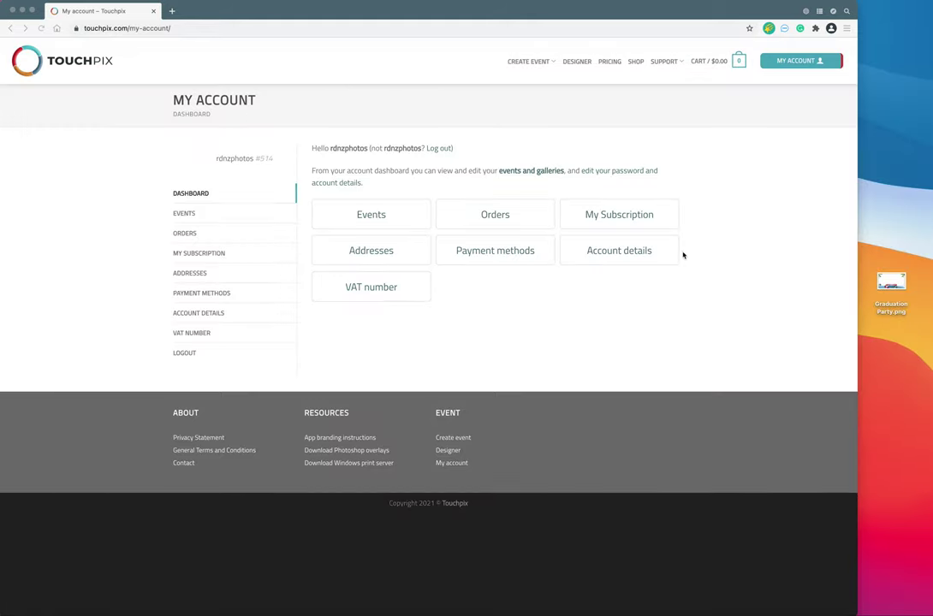
- Open the DESIGNER section of the Touchpix site, showing the six-photo Test template
{"action": "left_click", "coordinate": [753, 249]}
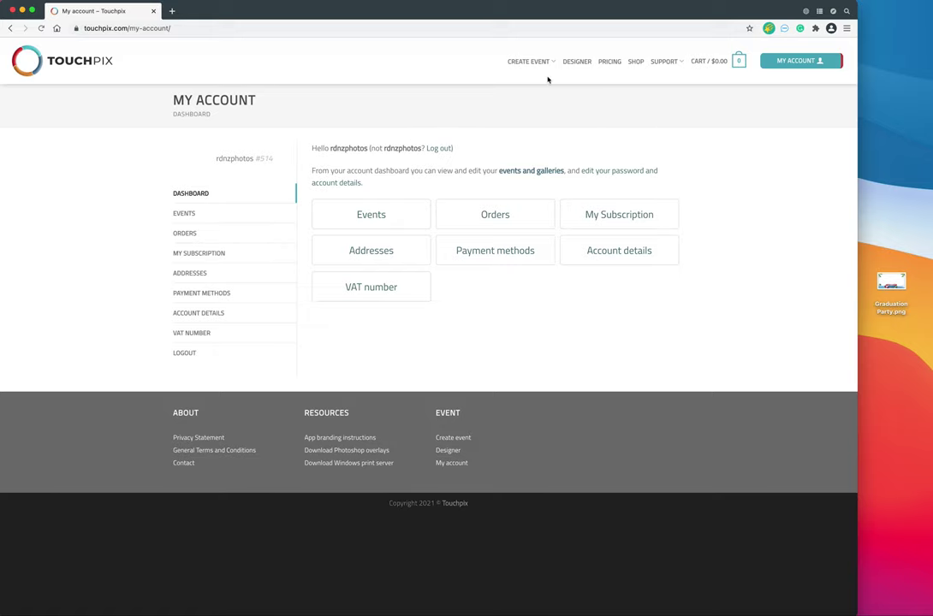
{"action": "mouse_move", "coordinate": [785, 65]}
{"action": "left_click", "coordinate": [580, 64]}
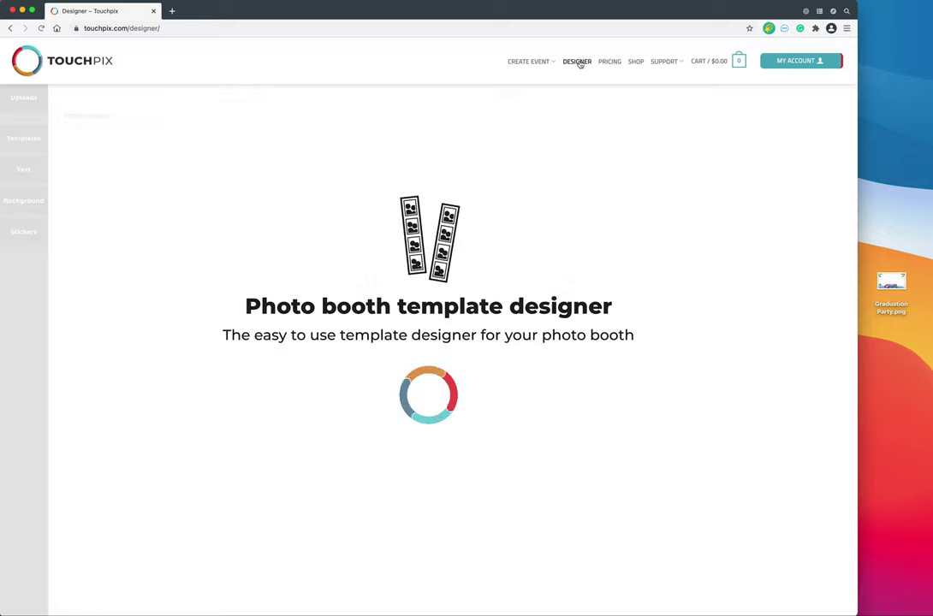
- Quick Look preview Graduation Party.png again, then close the preview
{"action": "left_click", "coordinate": [898, 283]}
{"action": "key", "text": "space"}
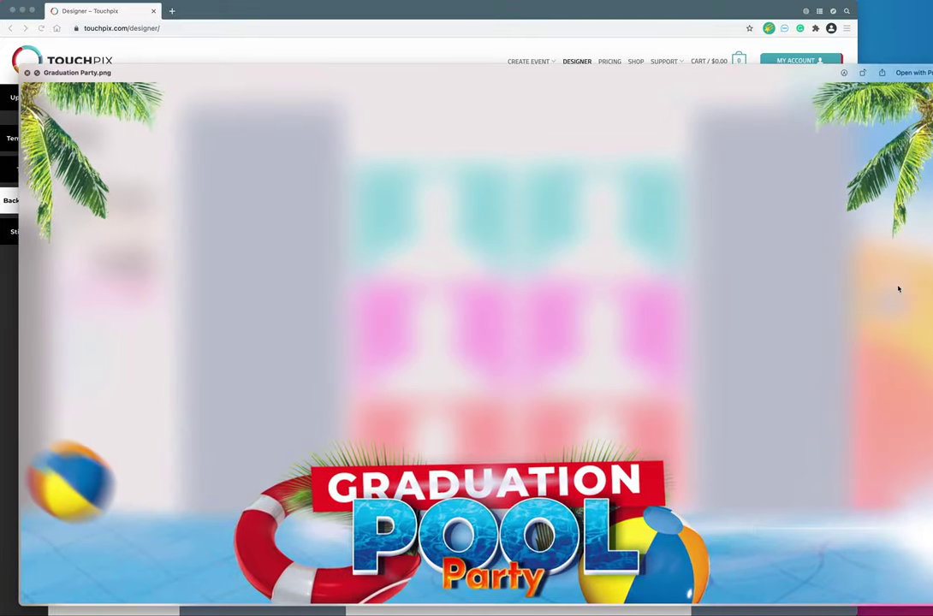
{"action": "key", "text": "space"}
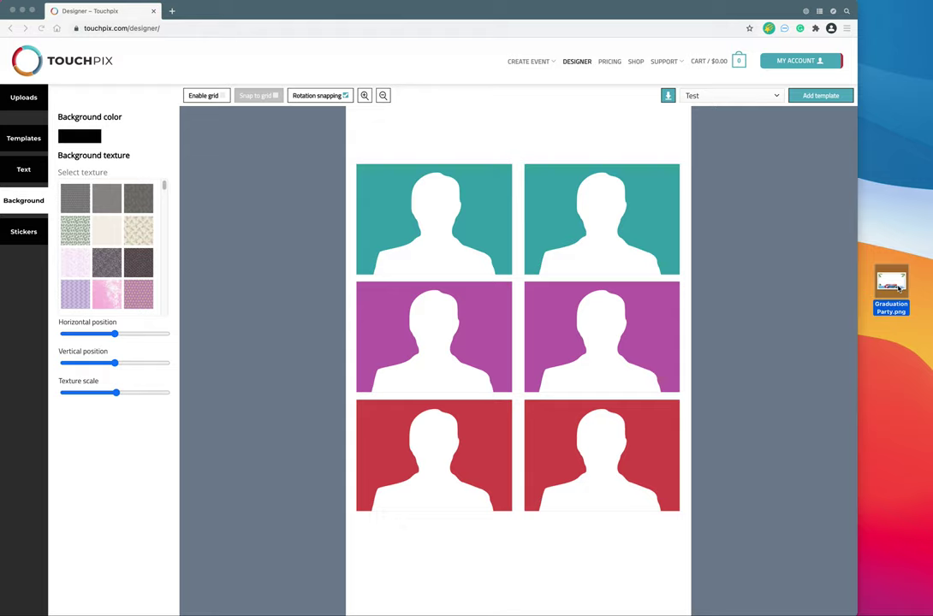
- Switch the template list to Slomo overlays and load Slomo overlay 4 onto the canvas
{"action": "left_click", "coordinate": [718, 193]}
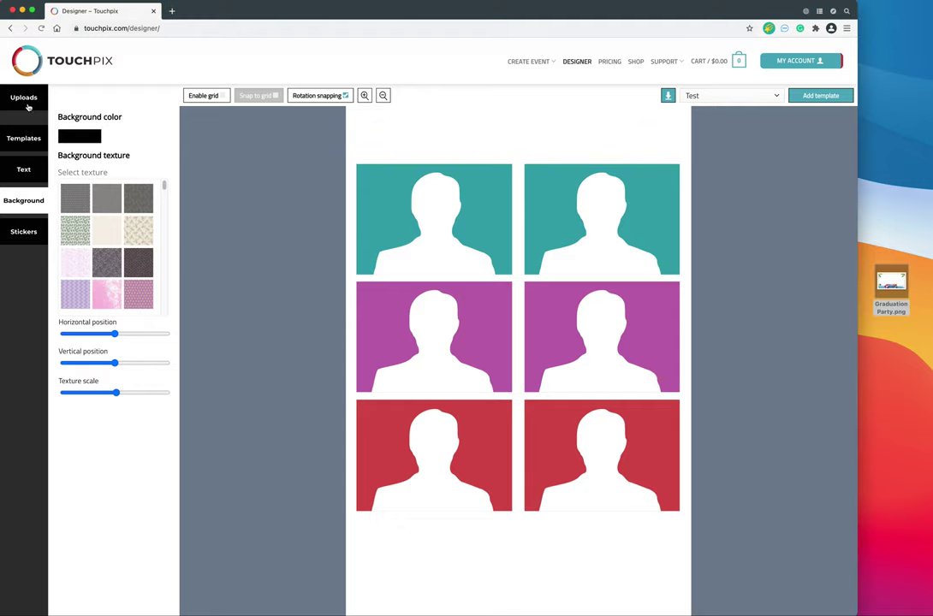
{"action": "left_click", "coordinate": [22, 143]}
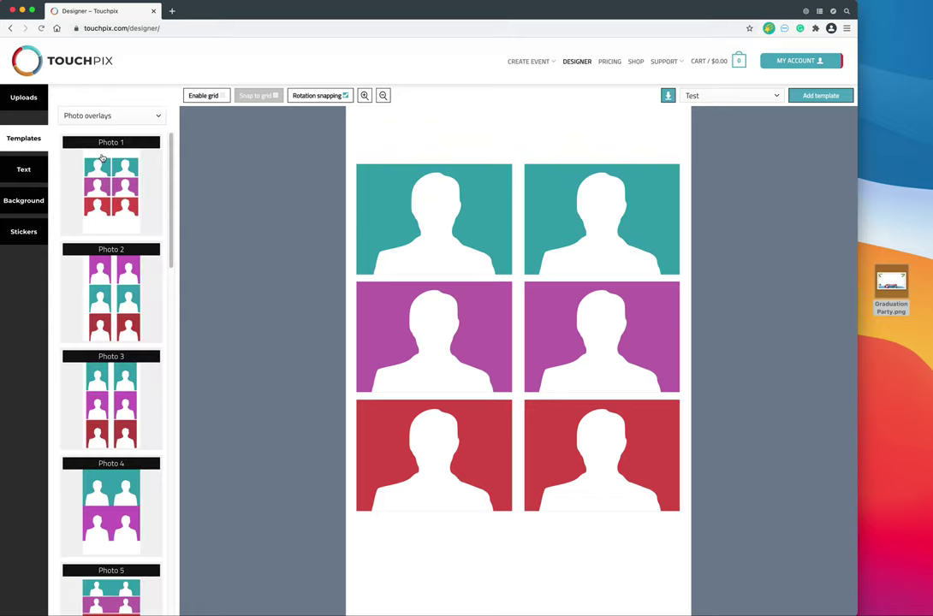
{"action": "left_click", "coordinate": [125, 122]}
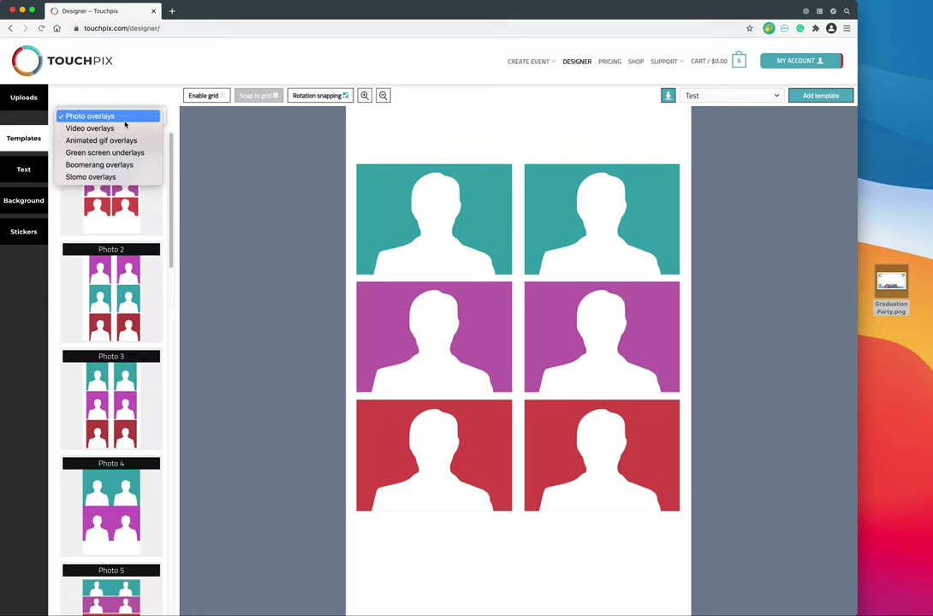
{"action": "left_click", "coordinate": [110, 176]}
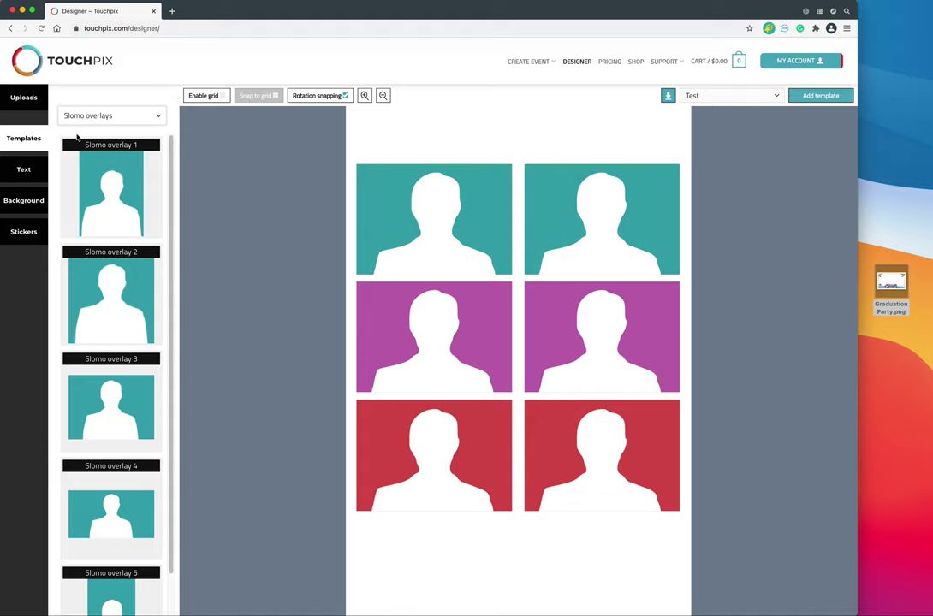
{"action": "left_click_drag", "start_coordinate": [172, 192], "coordinate": [163, 303]}
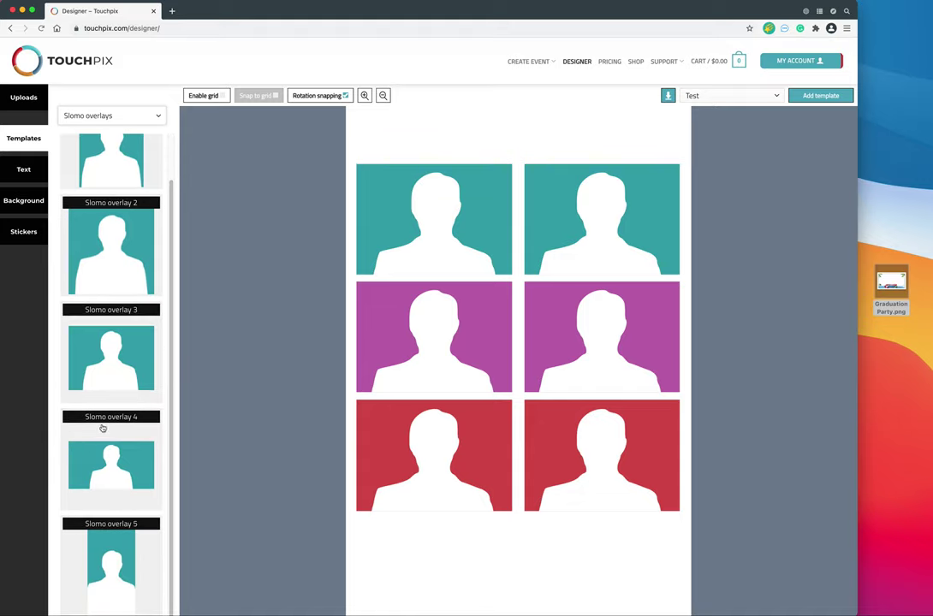
{"action": "left_click", "coordinate": [114, 458]}
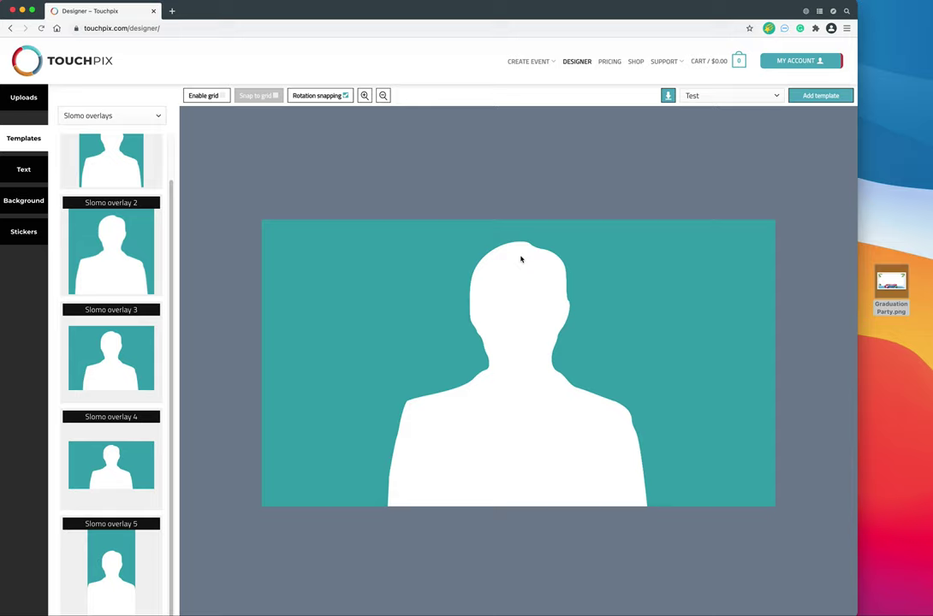
- Show the Uploads options and read the allowed Custom overlay sizes
{"action": "left_click", "coordinate": [21, 94]}
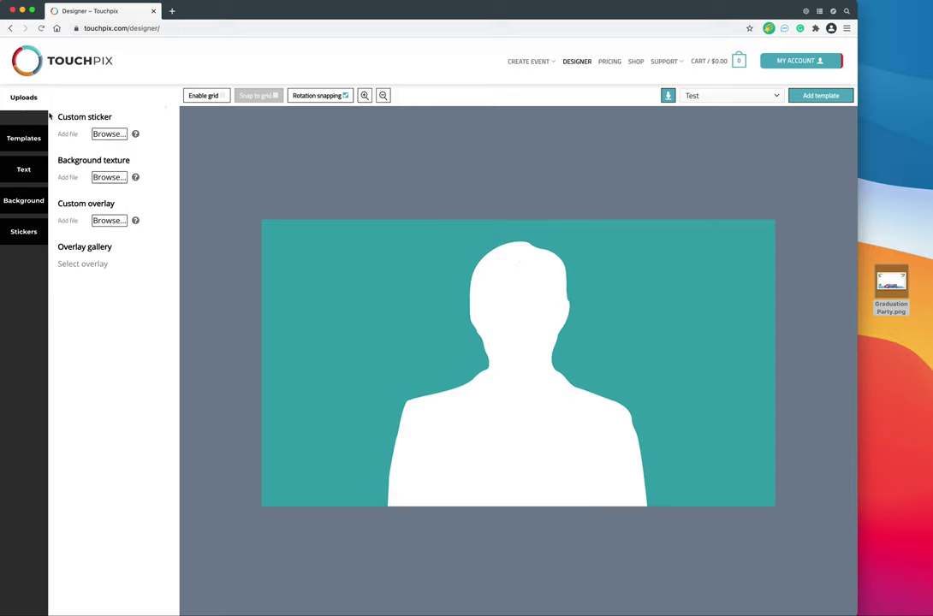
{"action": "mouse_move", "coordinate": [133, 222]}
- Upload Graduation Party.png from the Desktop as a Custom overlay
{"action": "left_click", "coordinate": [24, 125]}
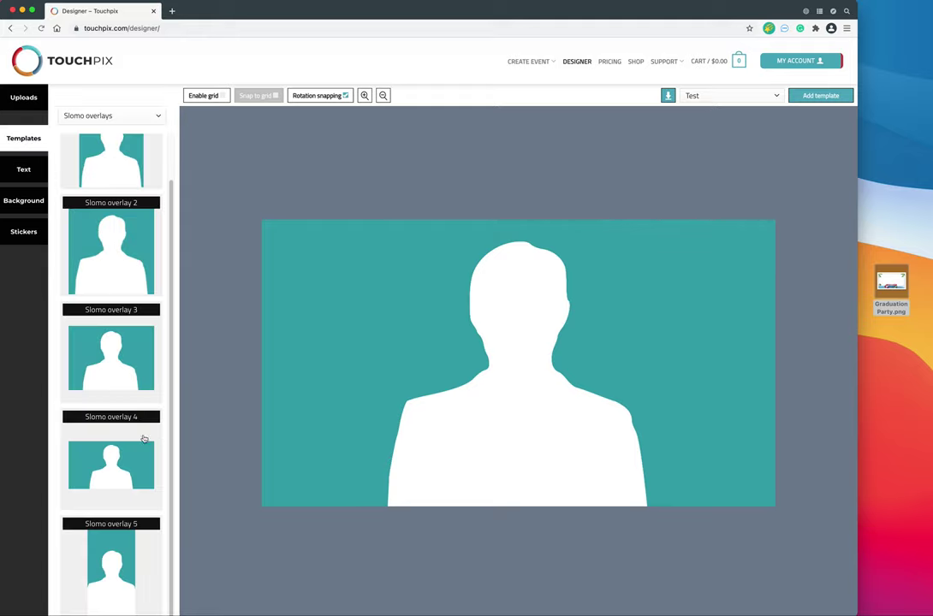
{"action": "left_click", "coordinate": [24, 98]}
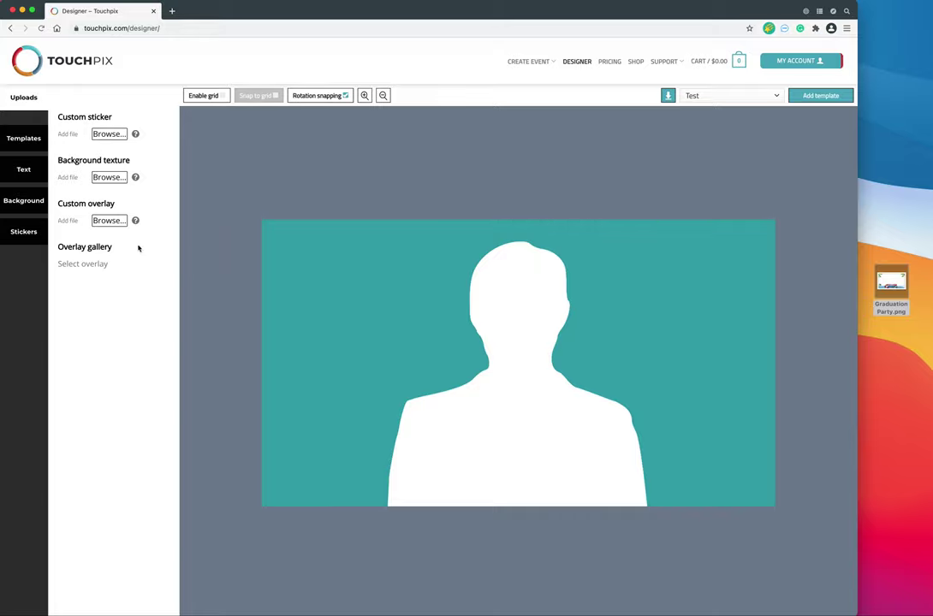
{"action": "left_click", "coordinate": [109, 221]}
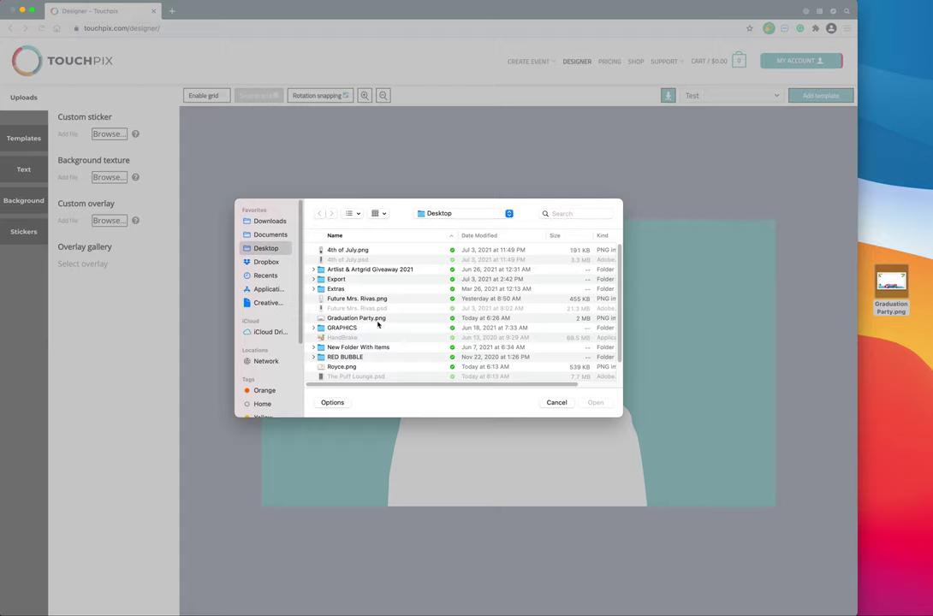
{"action": "left_click", "coordinate": [363, 319]}
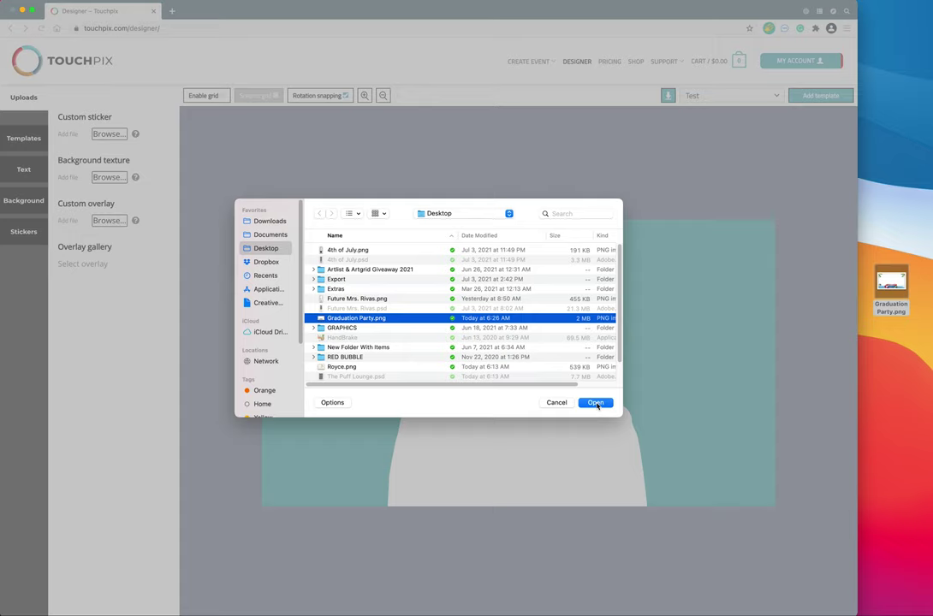
{"action": "left_click", "coordinate": [596, 403]}
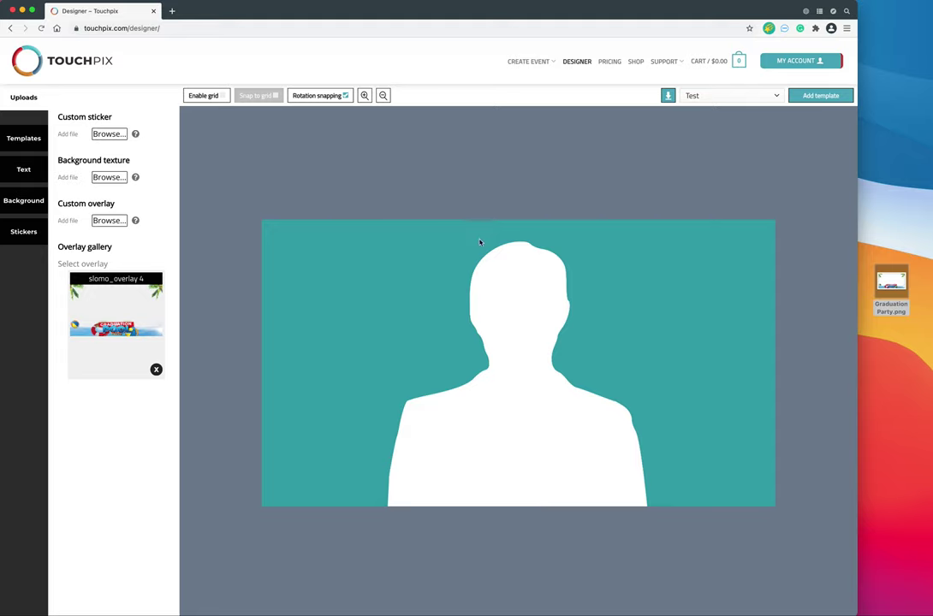
- Apply the slomo_overlay 4 graduation overlay and add the template to the Test event
{"action": "left_click", "coordinate": [113, 313]}
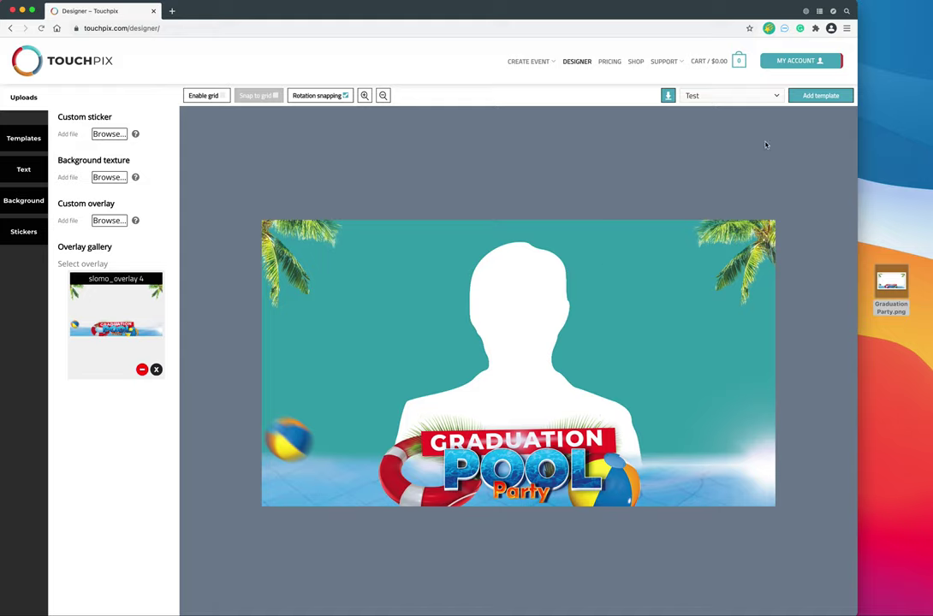
{"action": "left_click", "coordinate": [767, 95]}
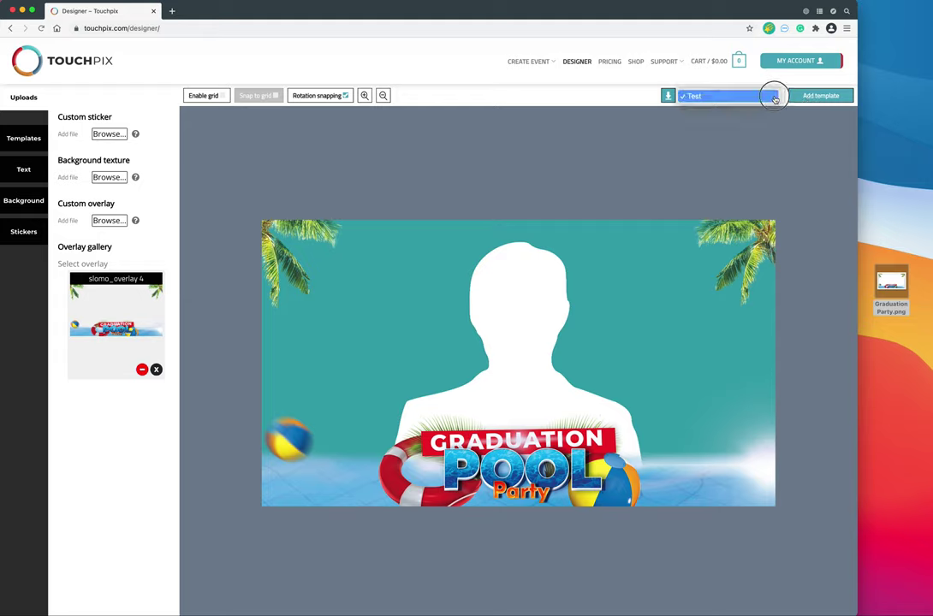
{"action": "left_click", "coordinate": [727, 99]}
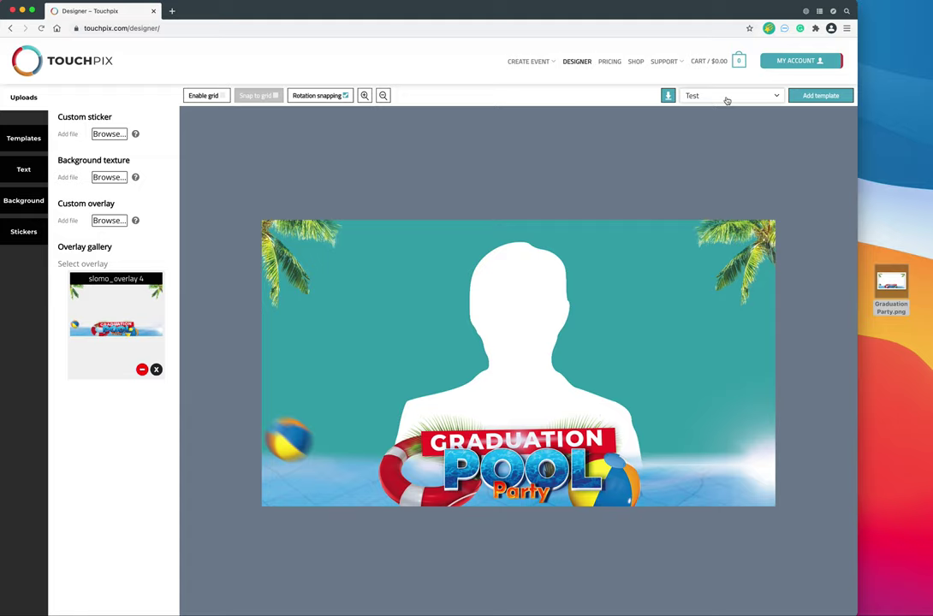
{"action": "left_click", "coordinate": [811, 97]}
{"action": "left_click", "coordinate": [22, 142]}
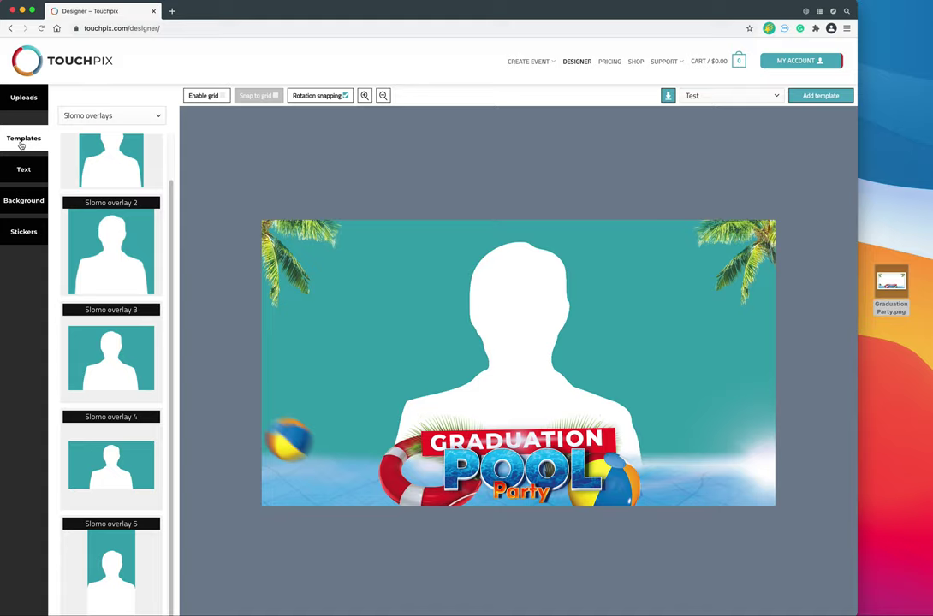
{"action": "left_click", "coordinate": [138, 123]}
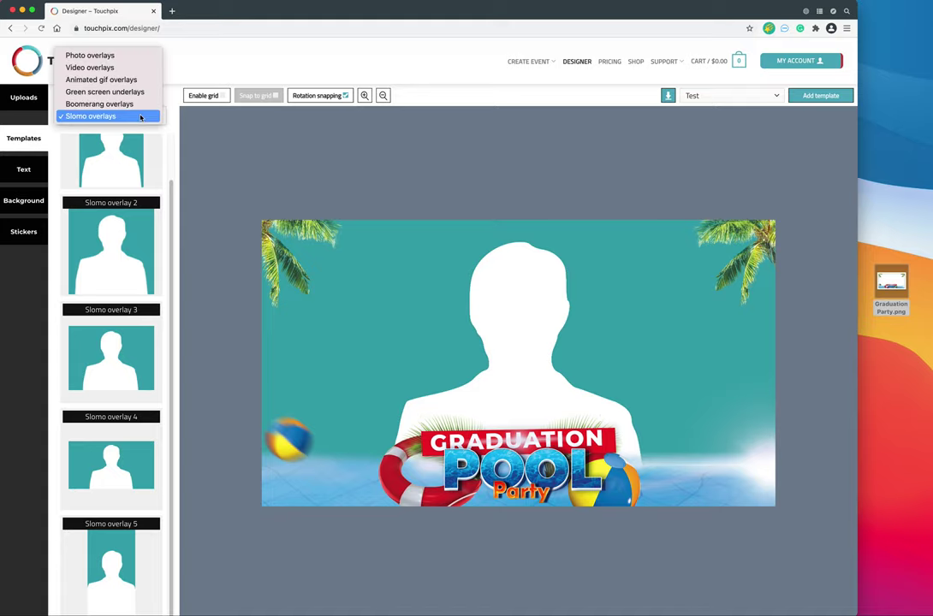
{"action": "left_click", "coordinate": [141, 196]}
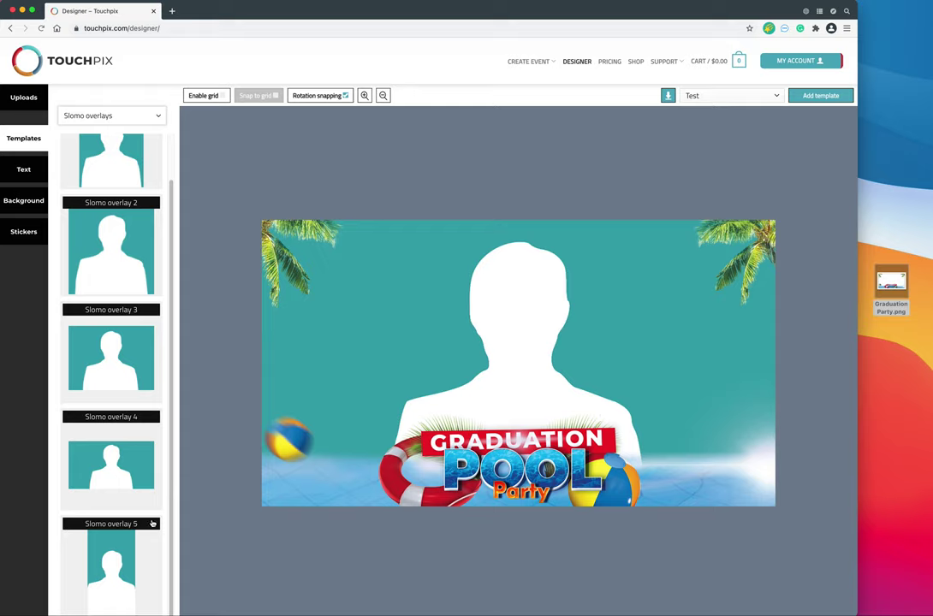
{"action": "left_click", "coordinate": [25, 99]}
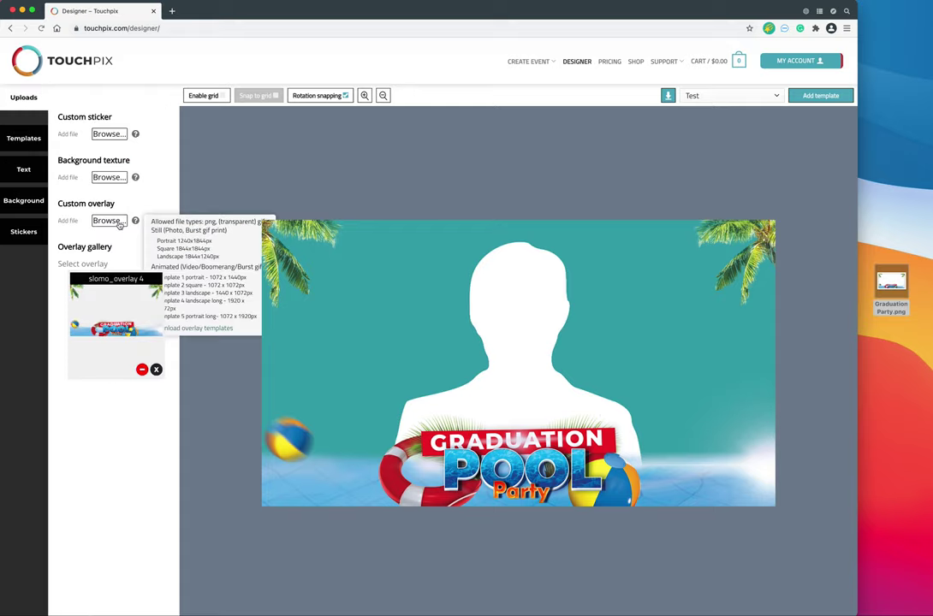